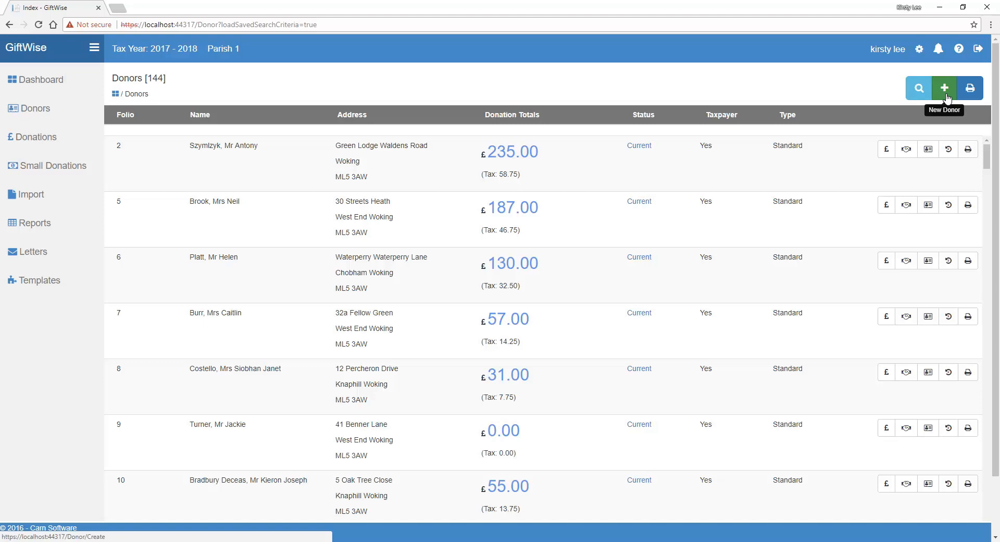
Create a new donor record and enter the title Mr with the donor's forename and surname.
{"action": "left_click", "coordinate": [946, 90]}
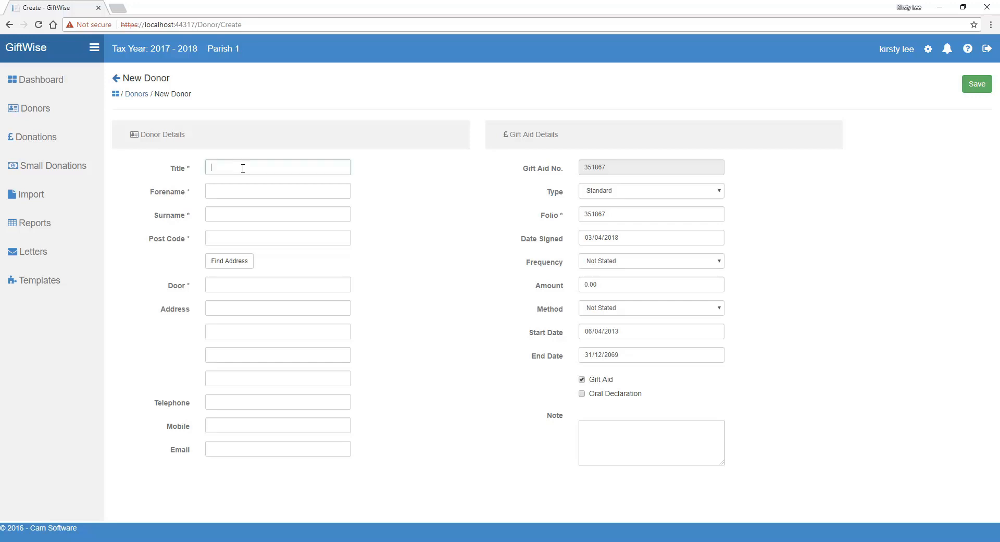
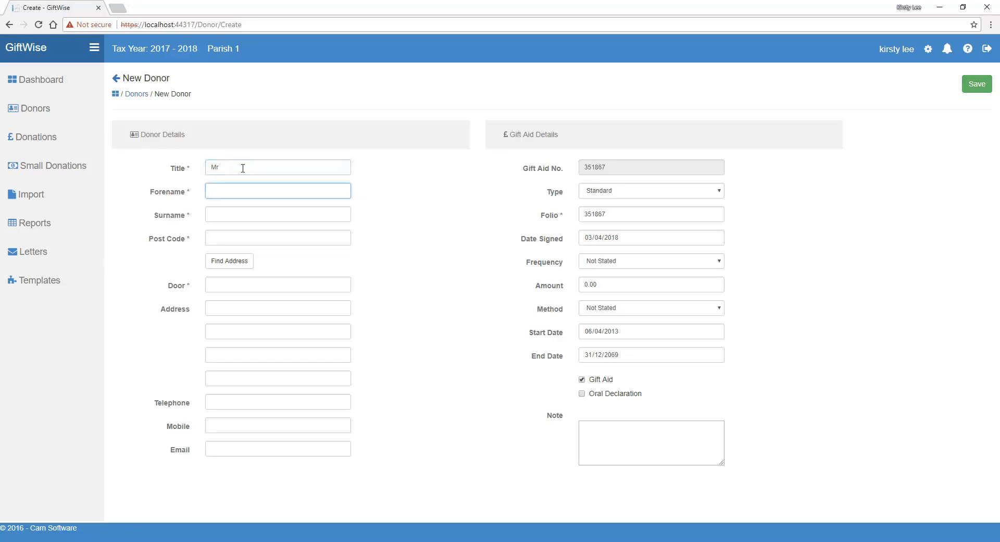
{"action": "key", "text": "Tab"}
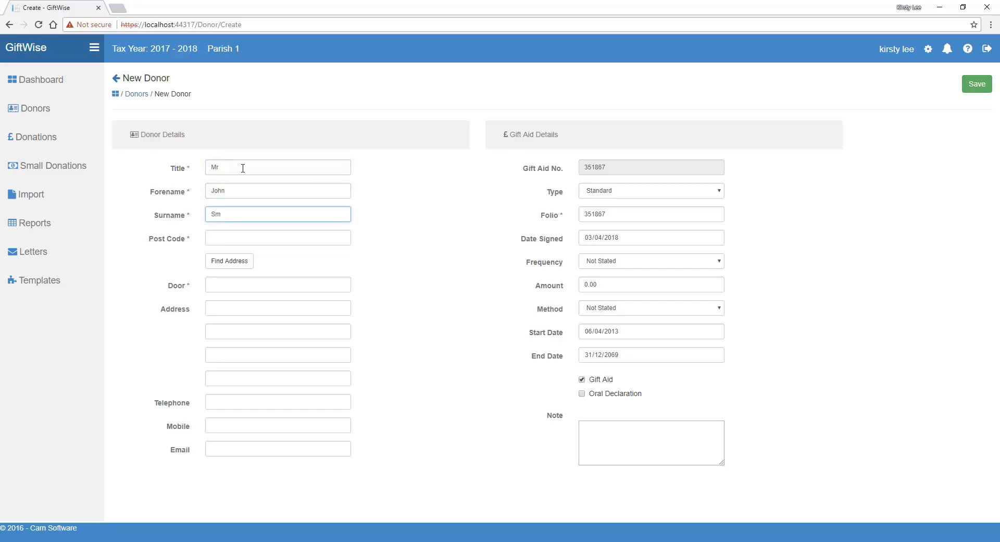
{"action": "key", "text": "Tab"}
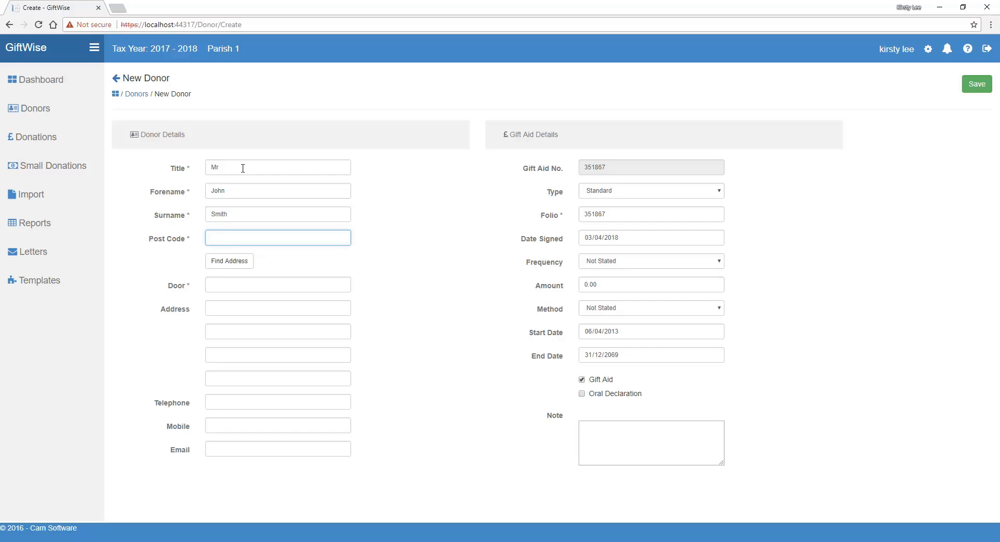
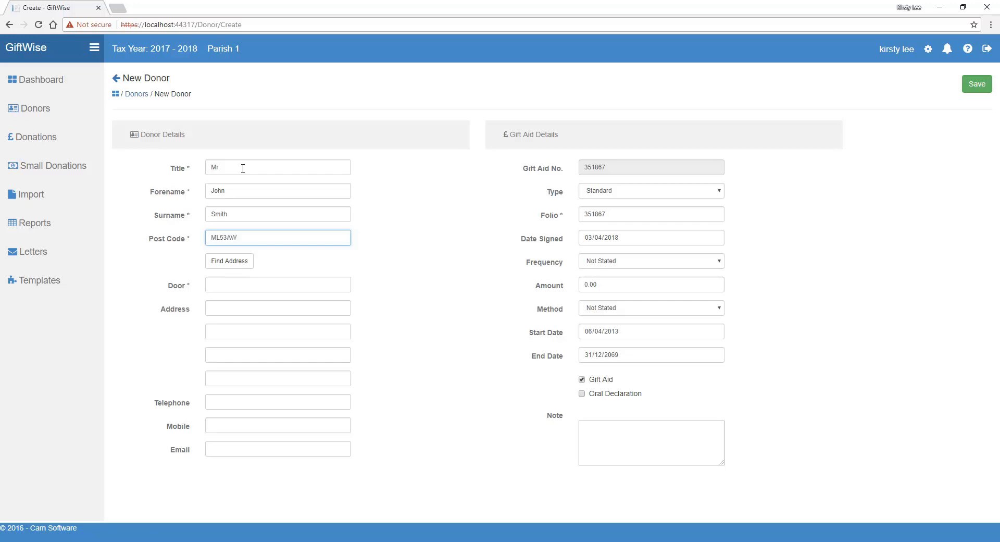
Enter the donor's post code with its space, look up the address and choose the Carn House entry.
{"action": "left_click", "coordinate": [244, 262]}
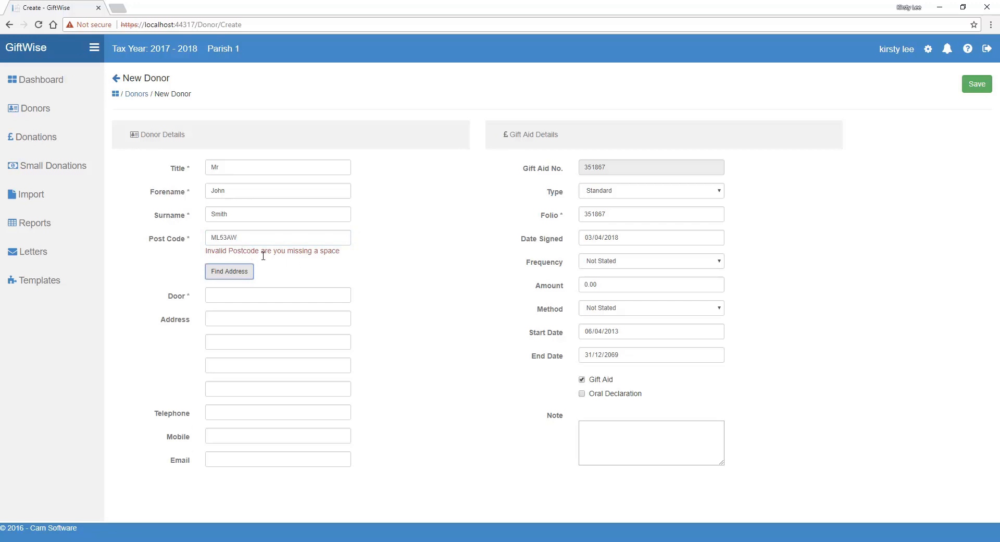
{"action": "left_click", "coordinate": [224, 238]}
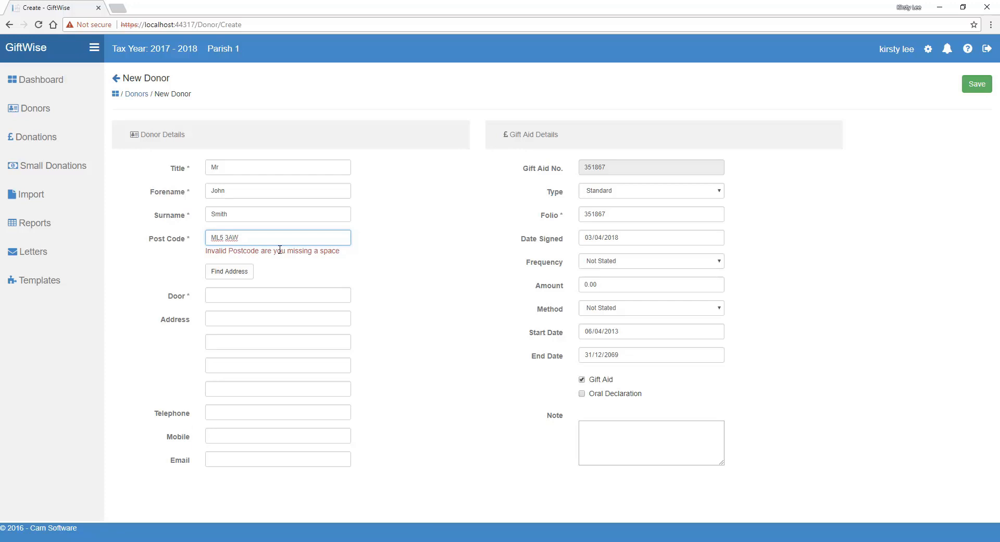
{"action": "left_click", "coordinate": [284, 265]}
{"action": "left_click", "coordinate": [235, 261]}
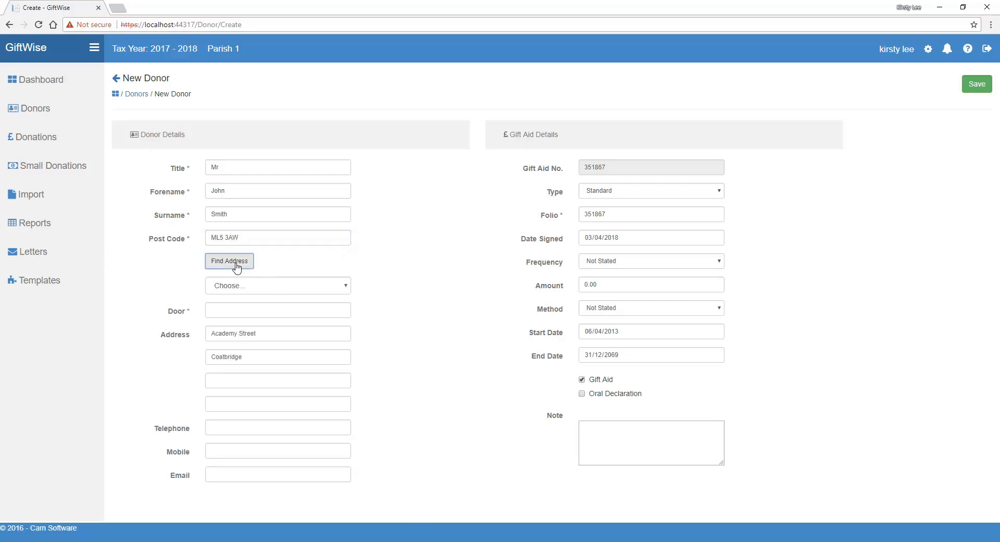
{"action": "left_click", "coordinate": [347, 285]}
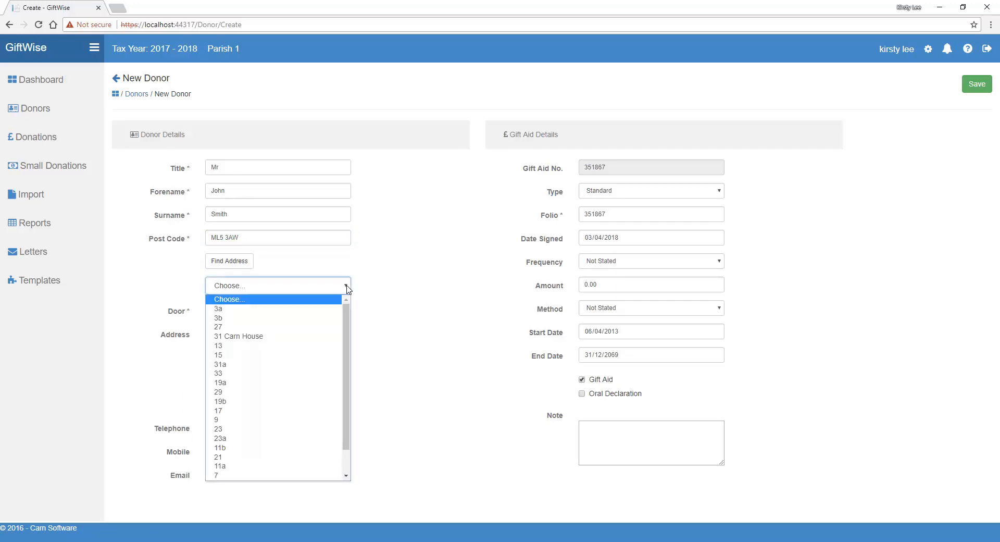
{"action": "left_click", "coordinate": [238, 336]}
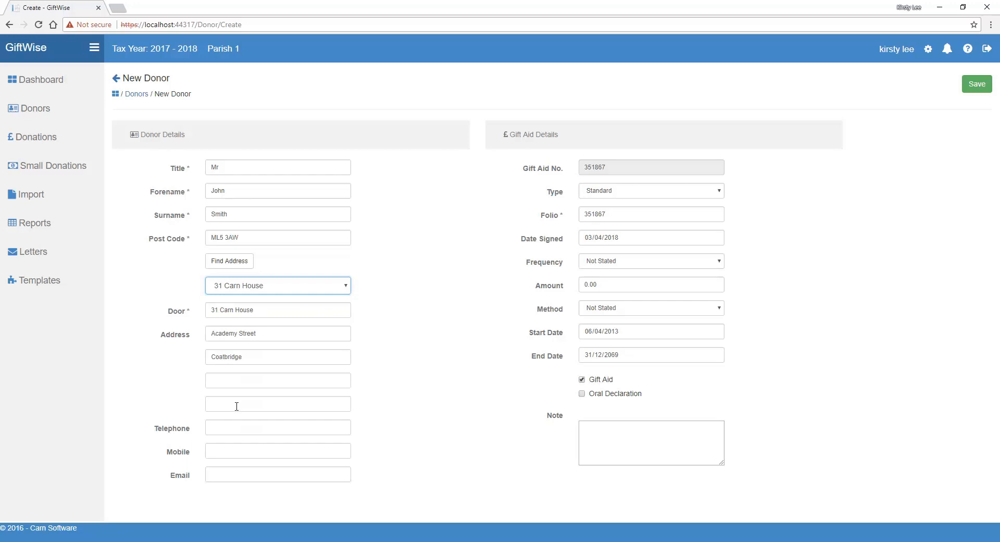
Fill in the donor's email address.
{"action": "left_click", "coordinate": [226, 428]}
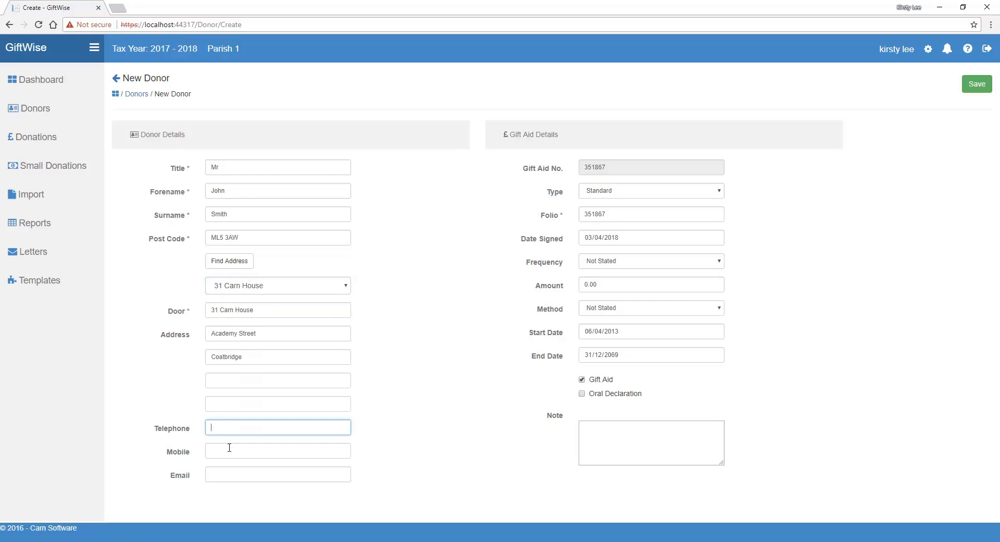
{"action": "left_click", "coordinate": [230, 473]}
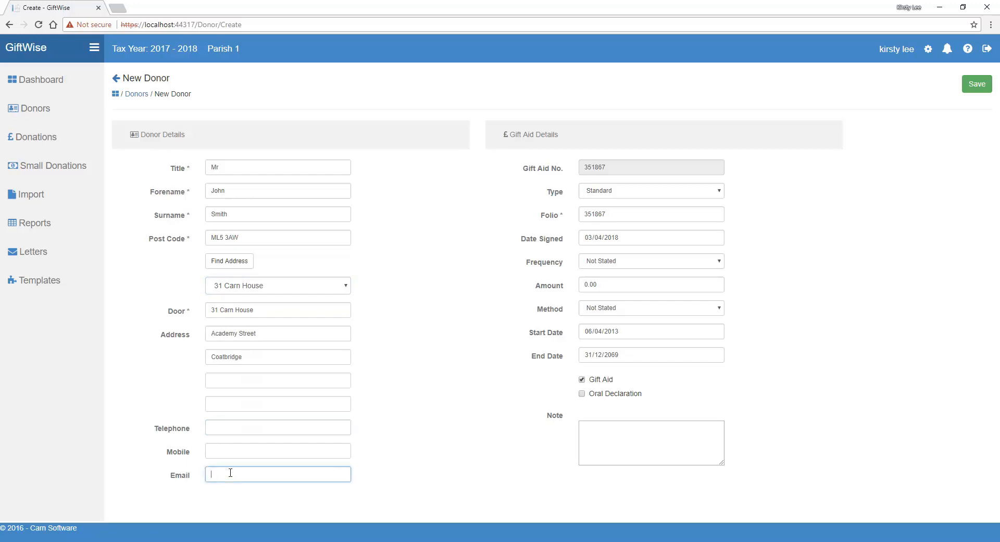
{"action": "key", "text": "Tab"}
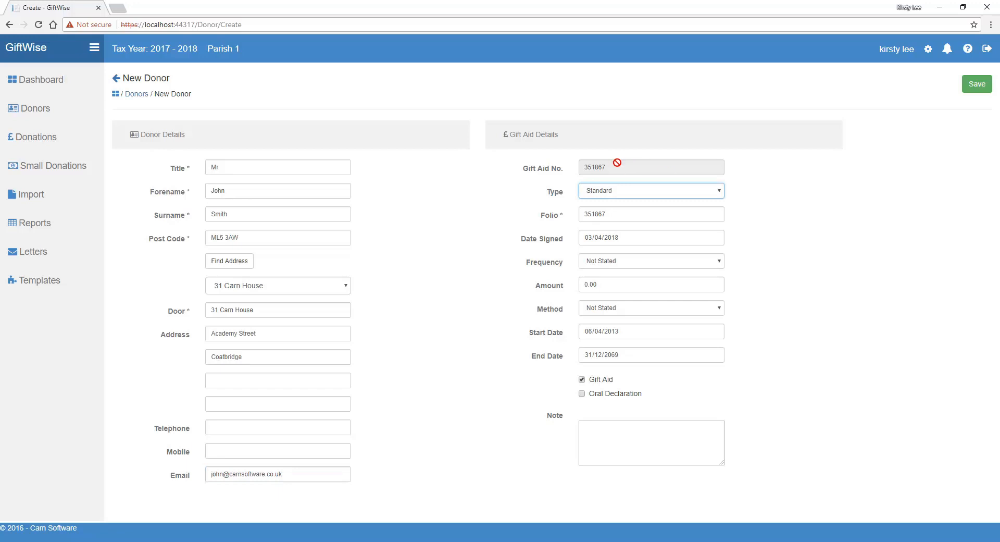
Review the available gift aid types and the folio and date signed fields.
{"action": "left_click", "coordinate": [722, 194]}
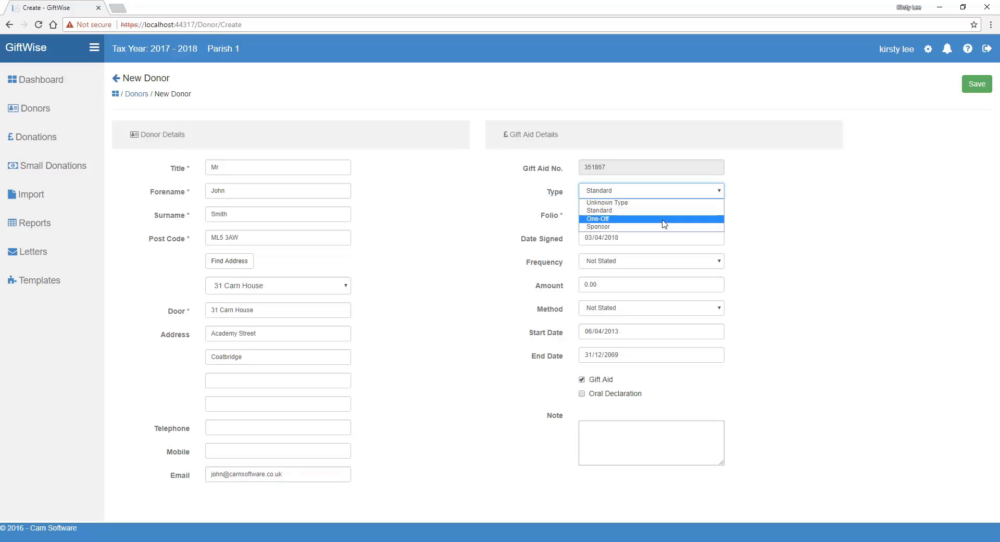
{"action": "left_click", "coordinate": [769, 205]}
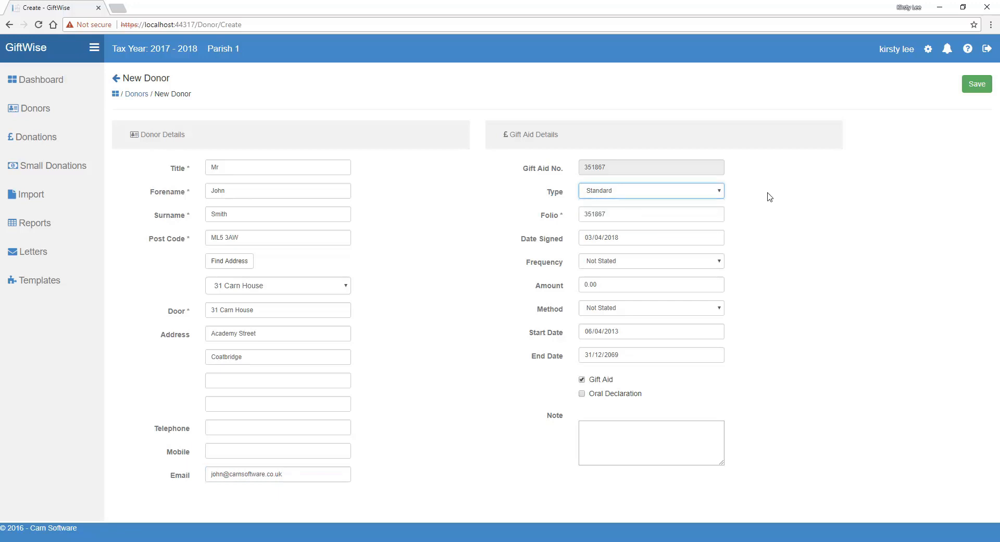
{"action": "key", "text": "Tab"}
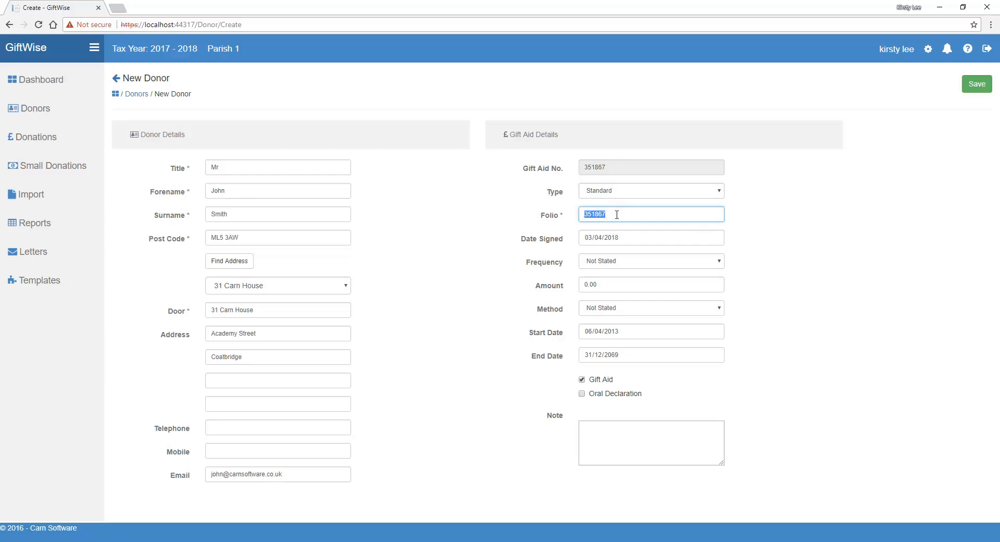
{"action": "key", "text": "Tab"}
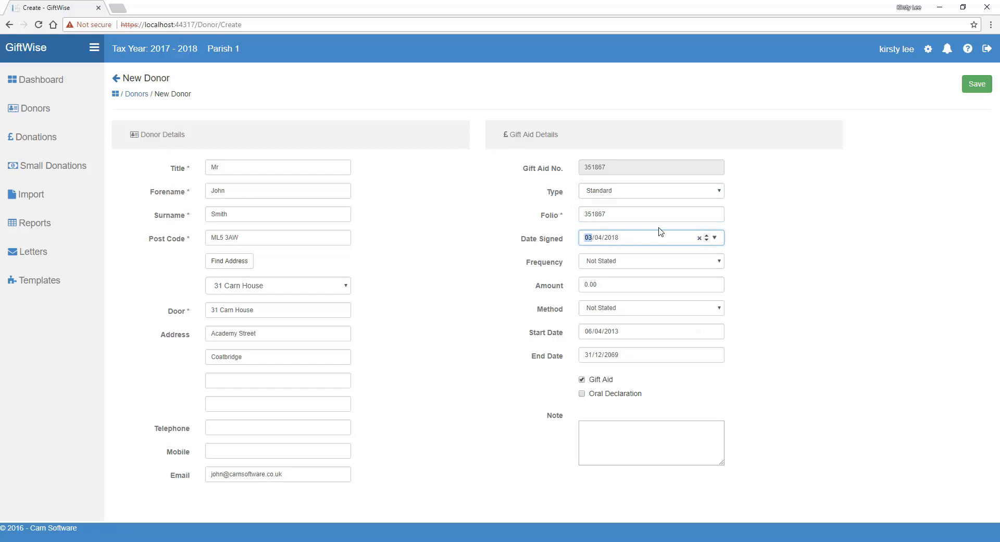
{"action": "key", "text": "Tab"}
{"action": "key", "text": "Tab"}
{"action": "key", "text": "Tab"}
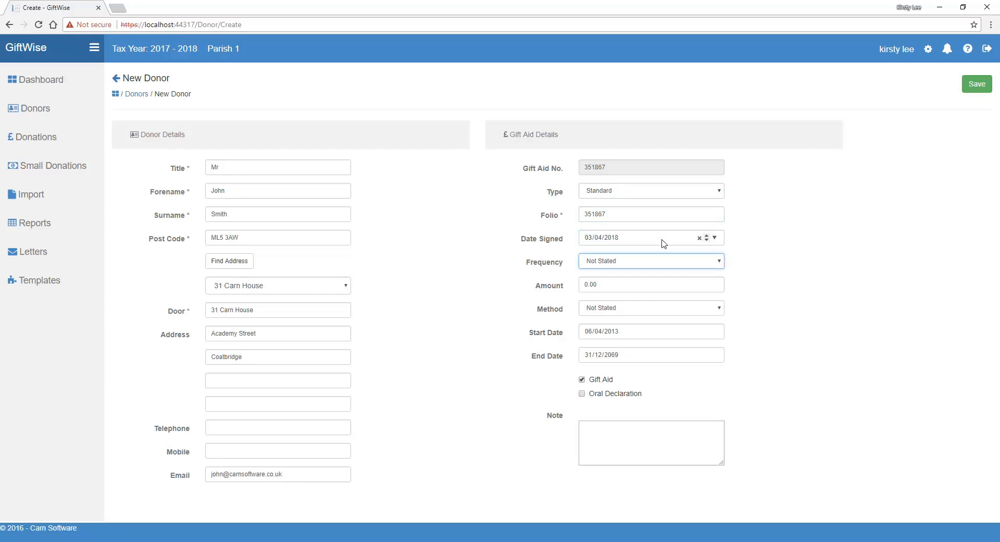
Set the donation frequency to Monthly and the amount to 20.00.
{"action": "left_click", "coordinate": [719, 261]}
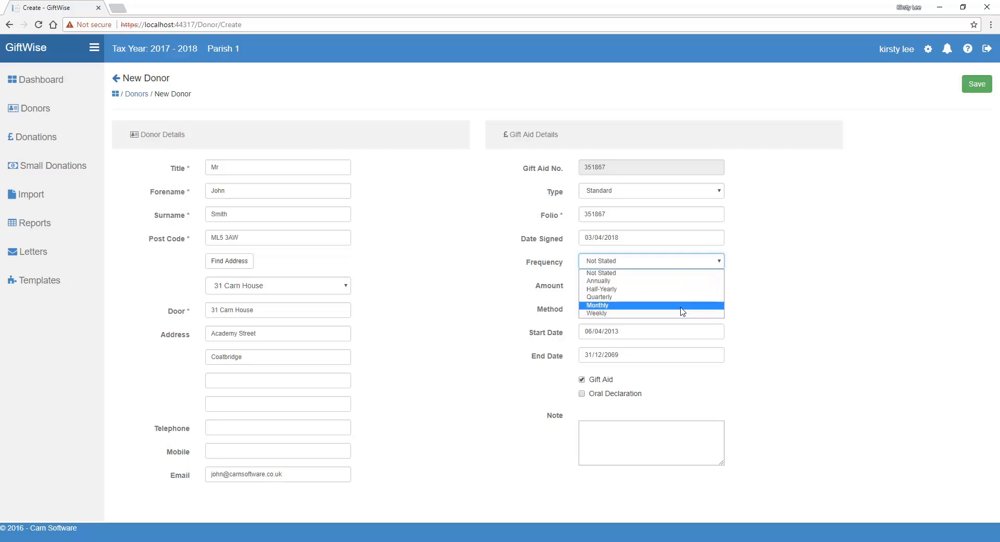
{"action": "left_click", "coordinate": [658, 305]}
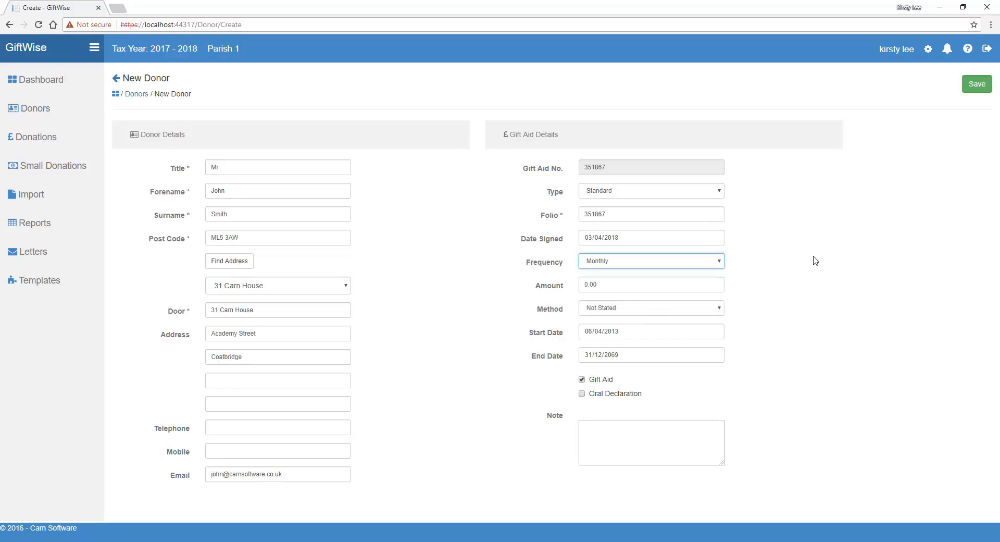
{"action": "key", "text": "Tab"}
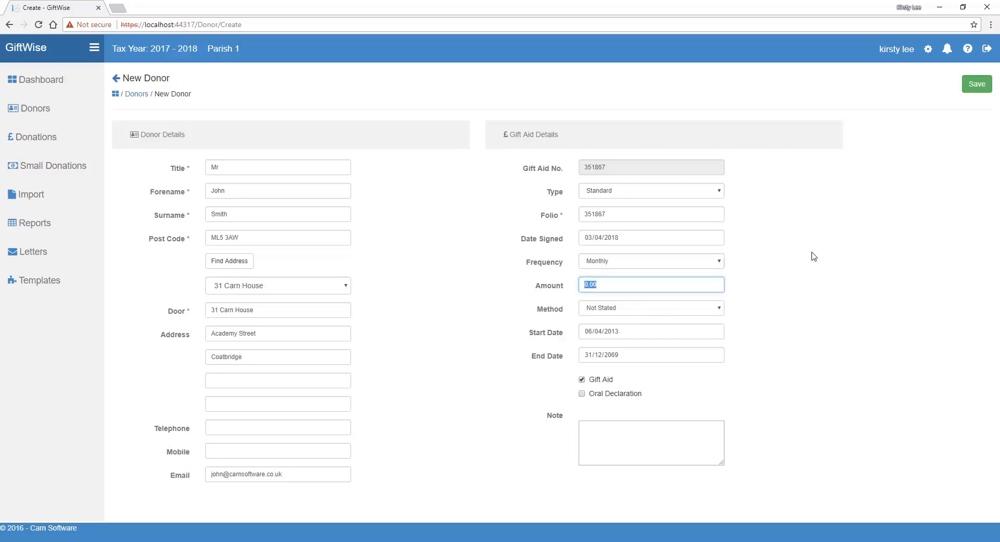
{"action": "type", "text": "20.00"}
{"action": "key", "text": "Tab"}
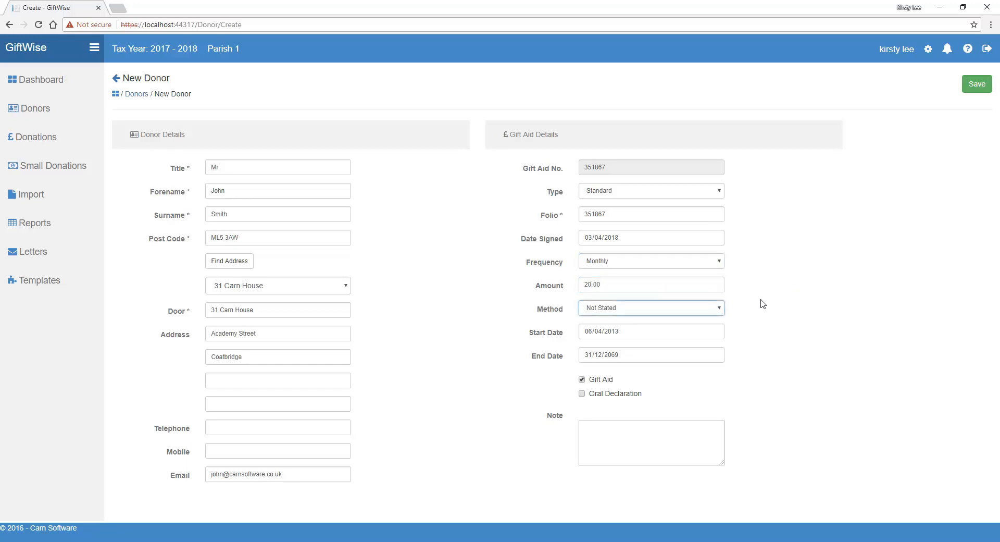
Set the payment method to Bankers Order and its month to May.
{"action": "left_click", "coordinate": [722, 311]}
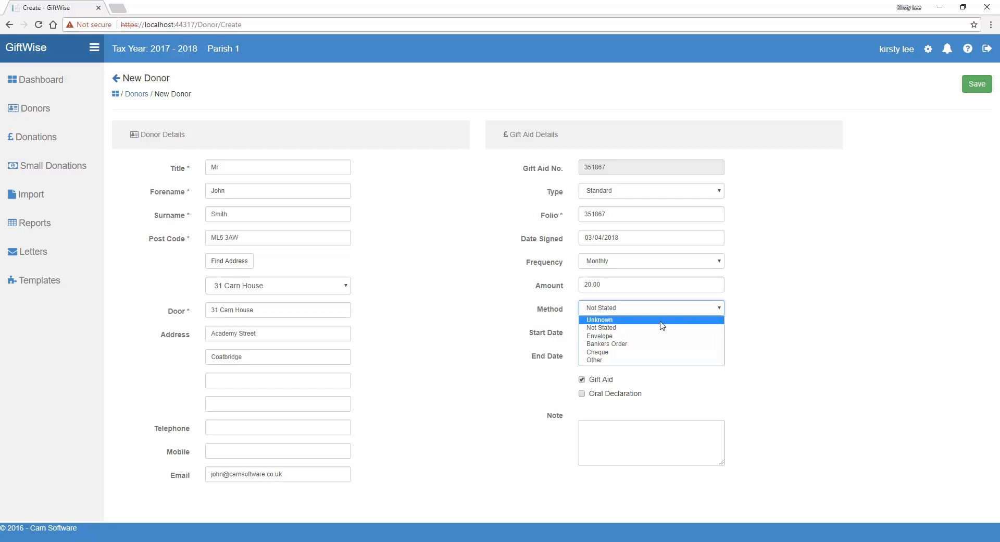
{"action": "left_click", "coordinate": [615, 344]}
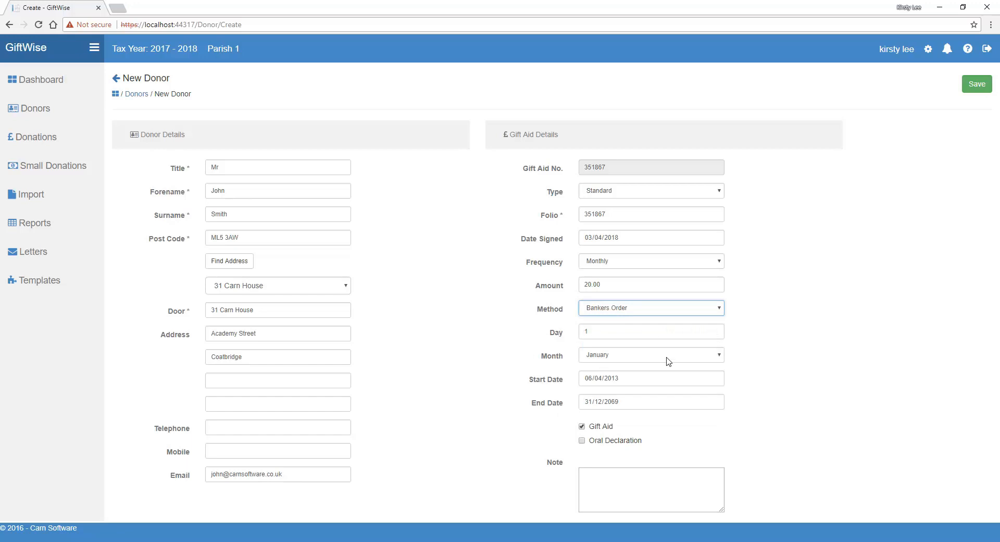
{"action": "left_click", "coordinate": [719, 355]}
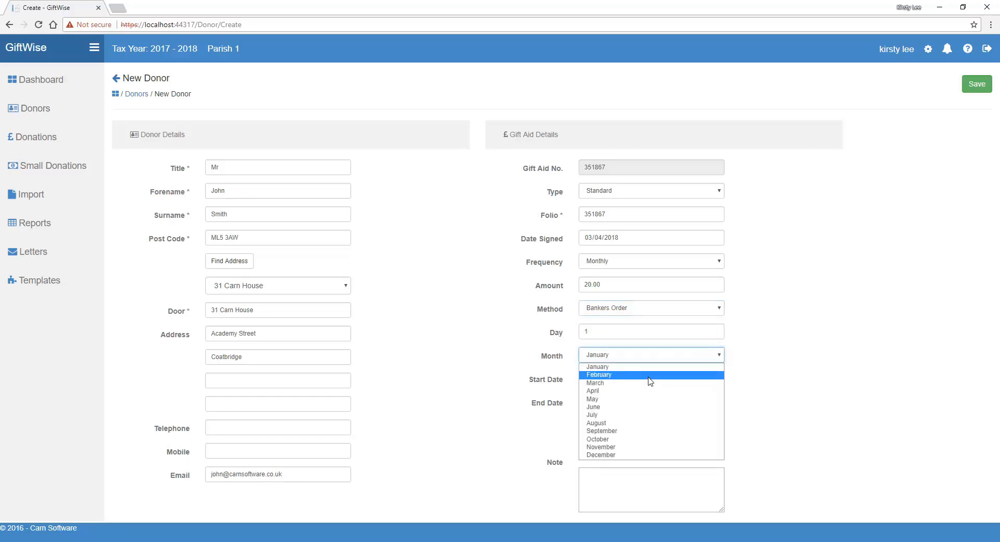
{"action": "left_click", "coordinate": [637, 402]}
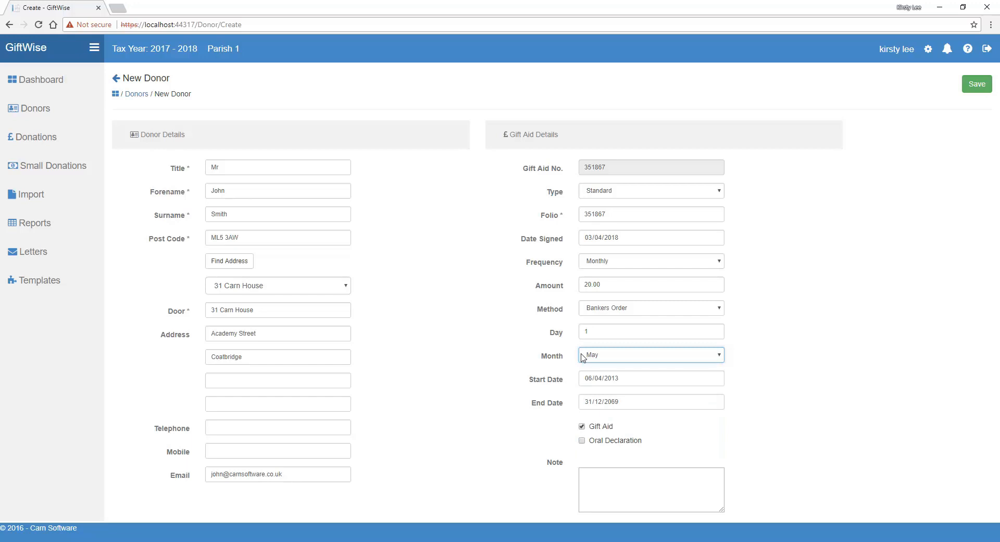
Set the gift aid start date to 05/04/2017.
{"action": "key", "text": "Tab"}
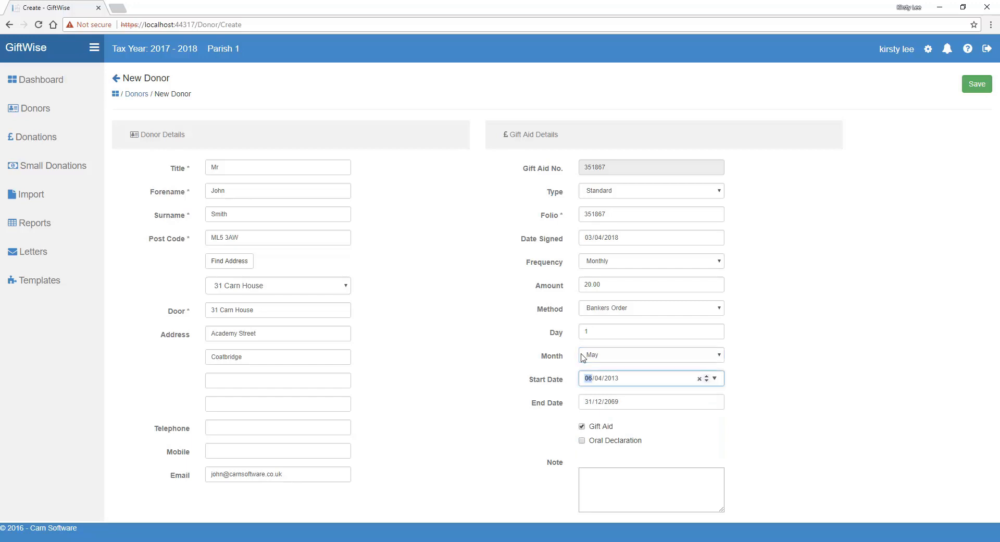
{"action": "left_click", "coordinate": [616, 380]}
{"action": "left_click", "coordinate": [751, 374]}
{"action": "left_click", "coordinate": [636, 380]}
{"action": "left_click", "coordinate": [707, 380]}
{"action": "left_click", "coordinate": [614, 379]}
{"action": "left_click", "coordinate": [768, 376]}
{"action": "key", "text": "Tab"}
{"action": "key", "text": "Tab"}
{"action": "left_click", "coordinate": [588, 404]}
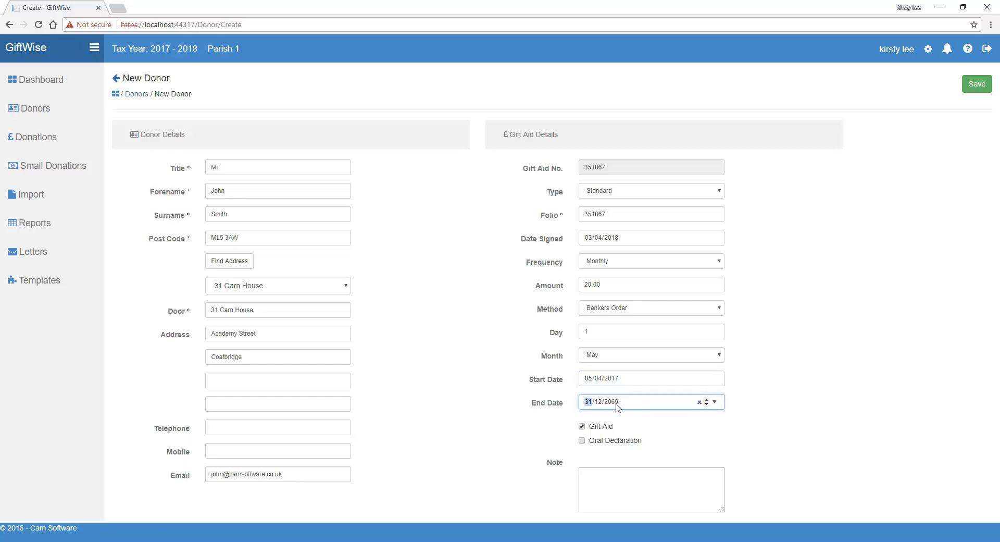
Mark the gift aid as an oral declaration, then save the new donor and find the record in the donors list.
{"action": "left_click", "coordinate": [582, 441]}
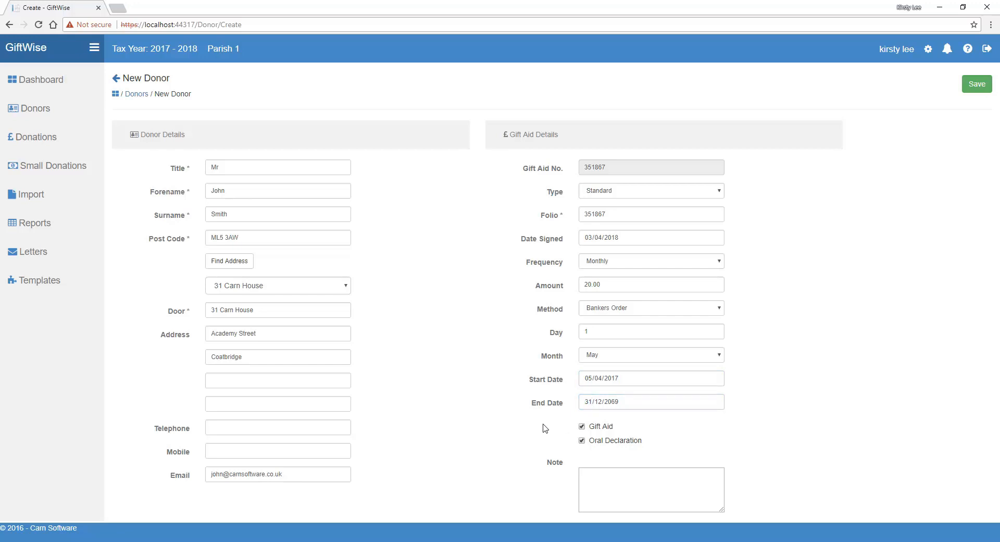
{"action": "left_click", "coordinate": [612, 475]}
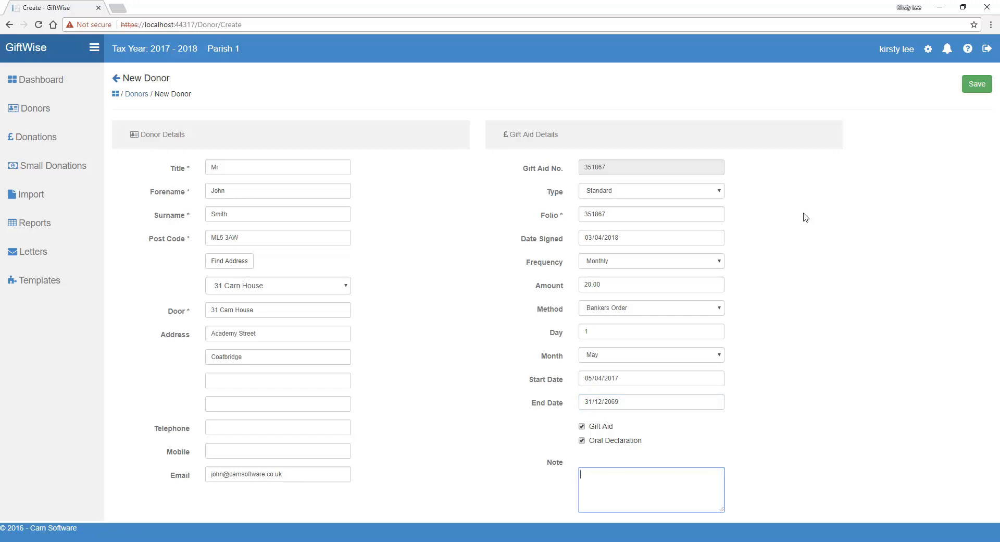
{"action": "left_click", "coordinate": [978, 85]}
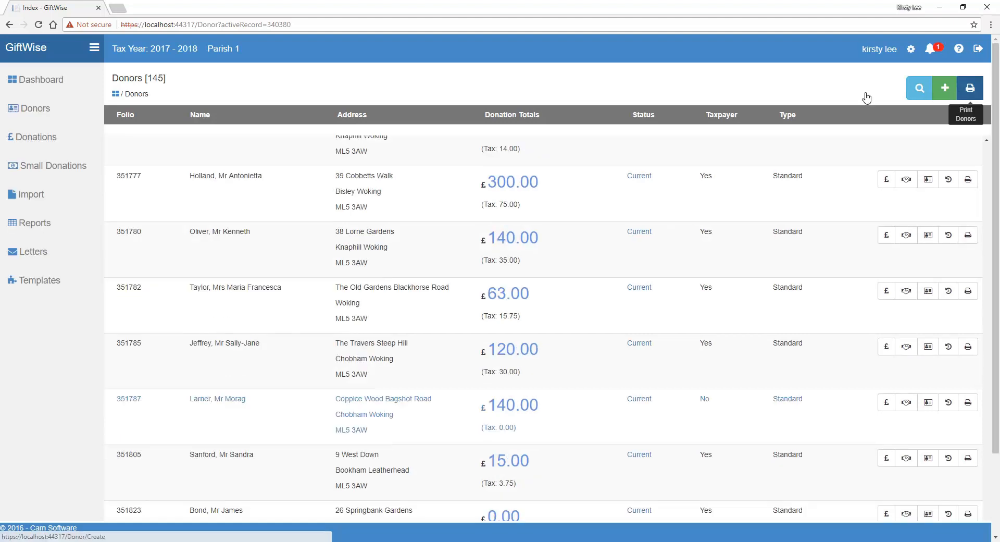
{"action": "scroll", "coordinate": [650, 178], "scroll_direction": "down", "scroll_amount": 2}
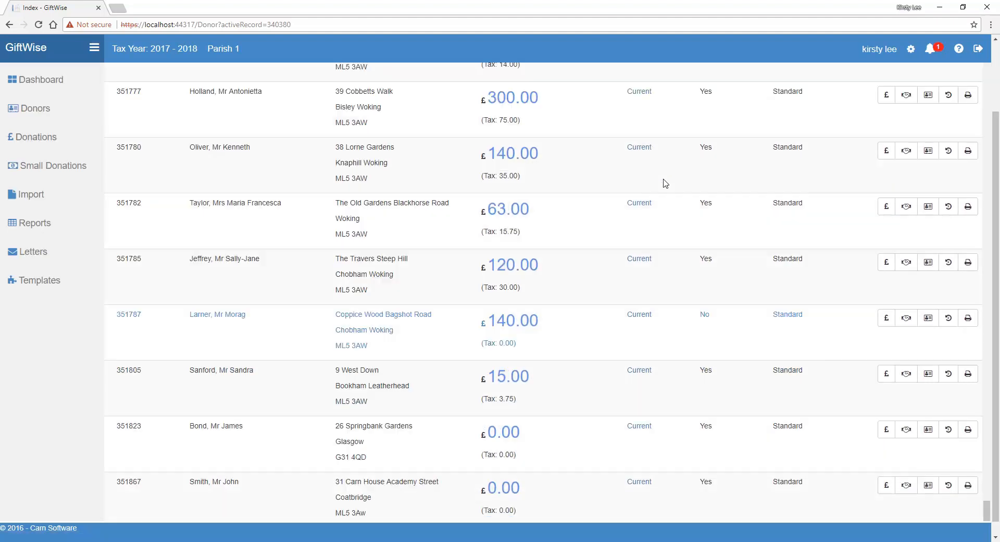